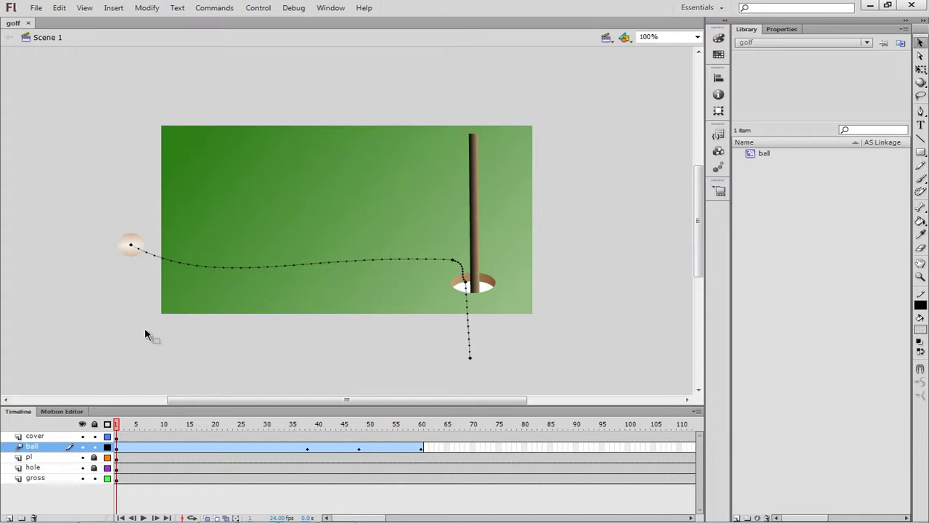
Hide all golf-scene layers and add an empty Layer 1 above ball
left_click(82, 425)
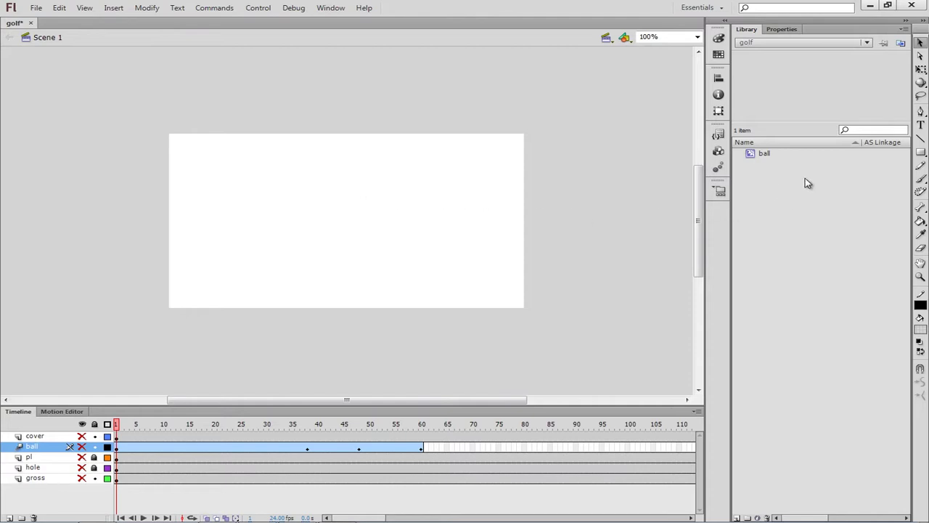
left_click_drag(762, 153, 304, 349)
left_click(10, 517)
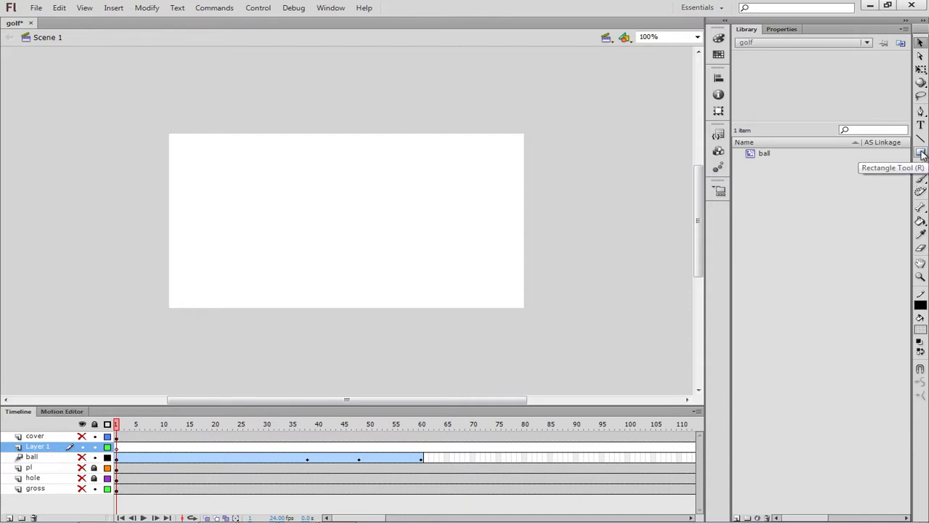
On Layer 1, draw a rainbow-gradient-filled rectangle spanning most of the stage
left_click(921, 153)
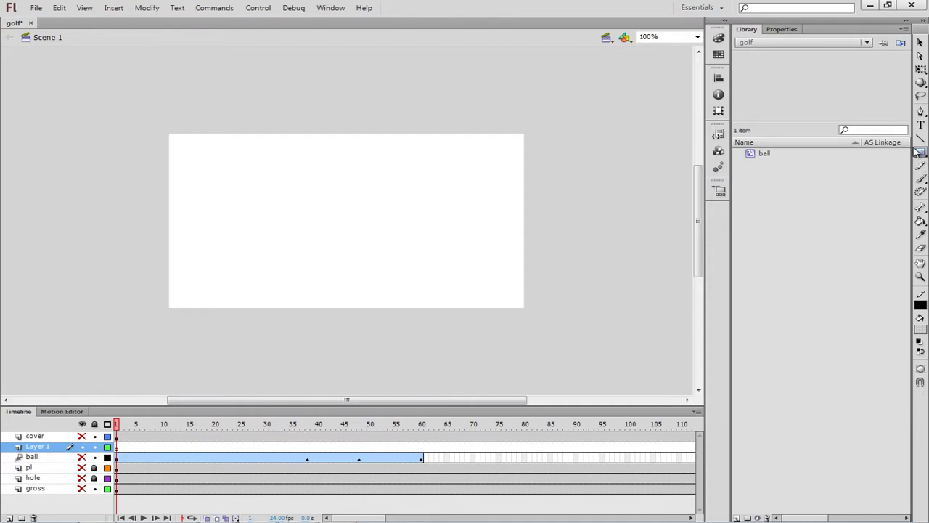
left_click(785, 29)
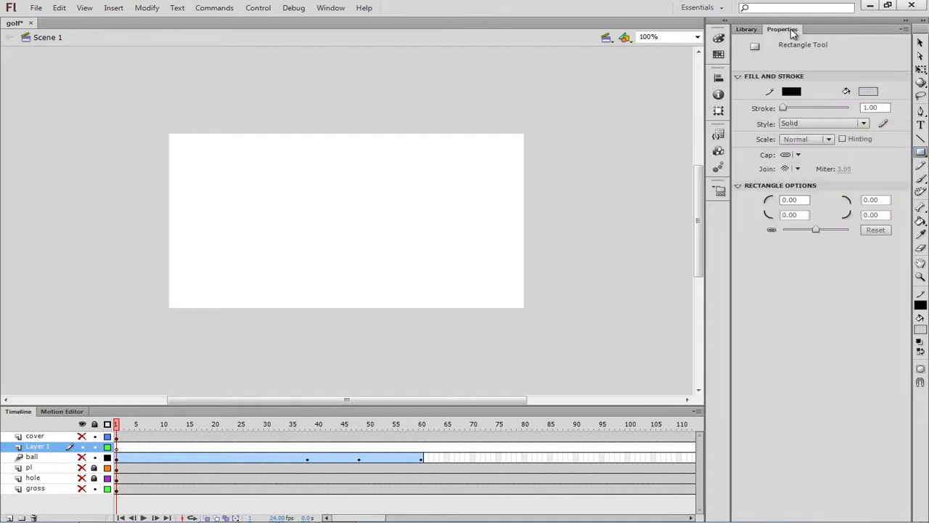
left_click(869, 92)
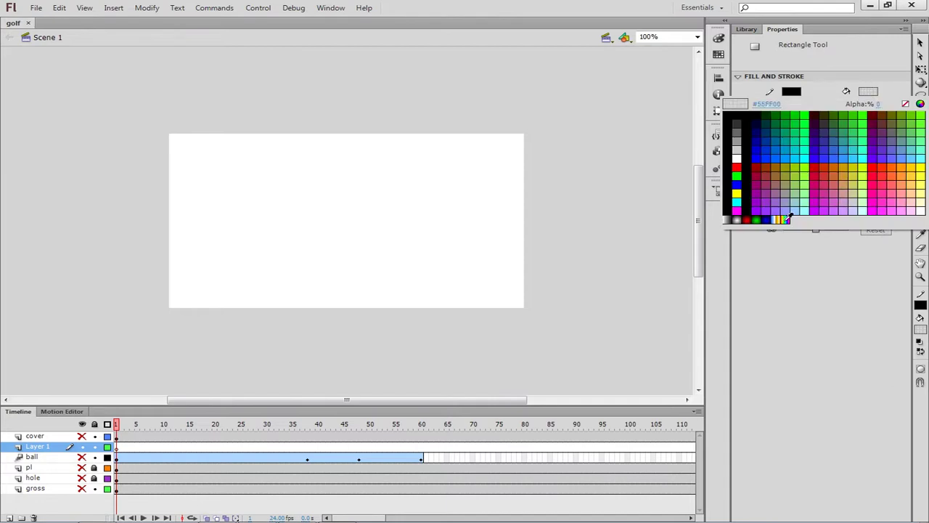
left_click(786, 219)
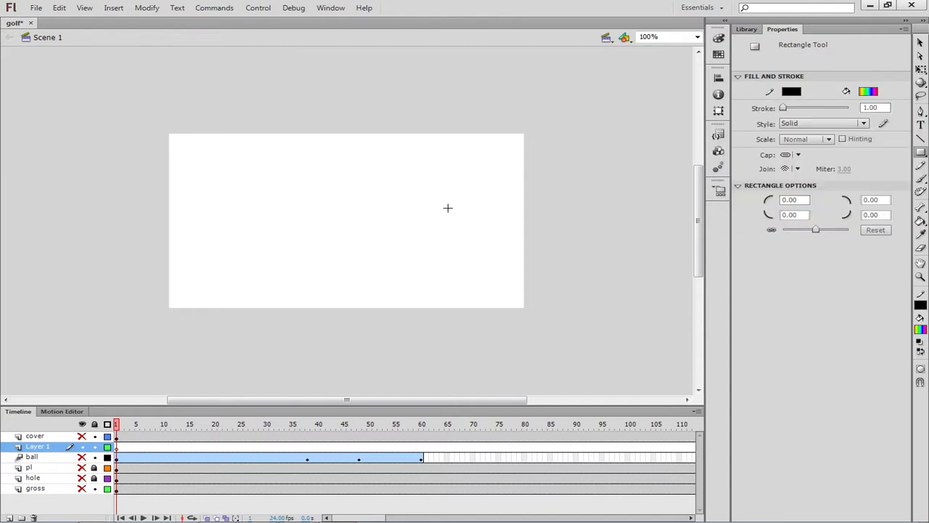
left_click_drag(196, 147, 506, 298)
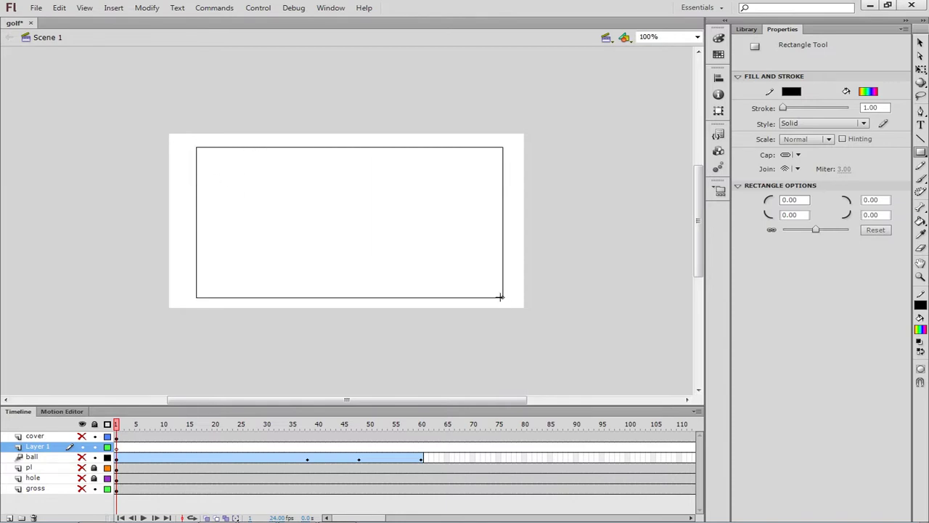
left_click_drag(507, 297, 500, 296)
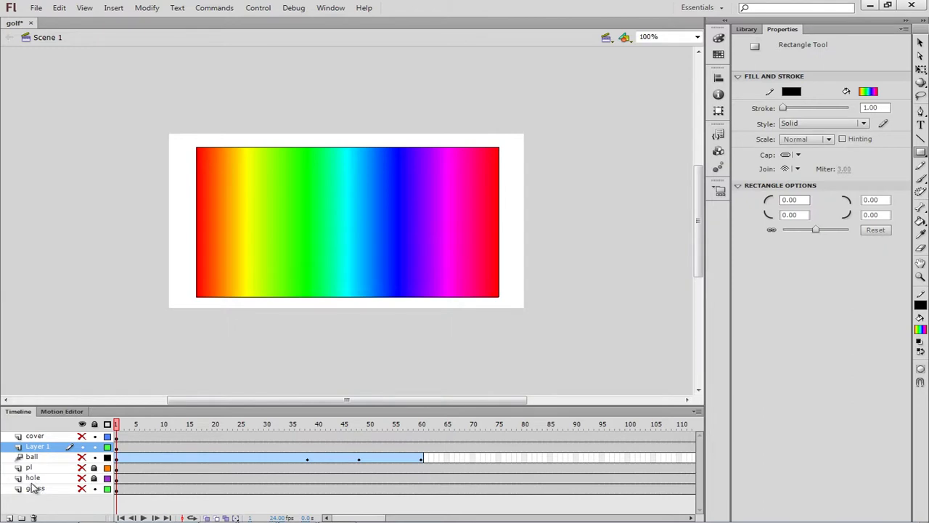
On a new Layer 2, draw a crimson-pink oval over the rectangle's centre
left_click(9, 518)
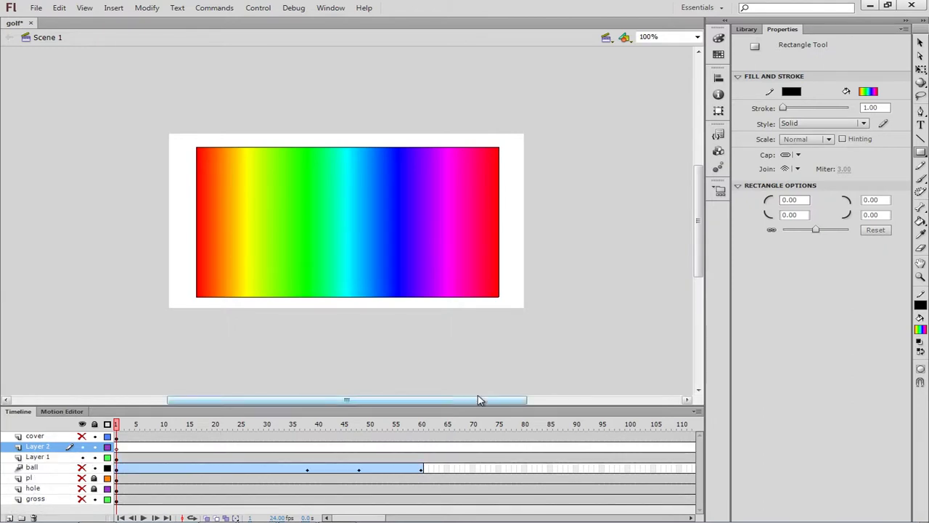
left_click(921, 151)
left_click(822, 167)
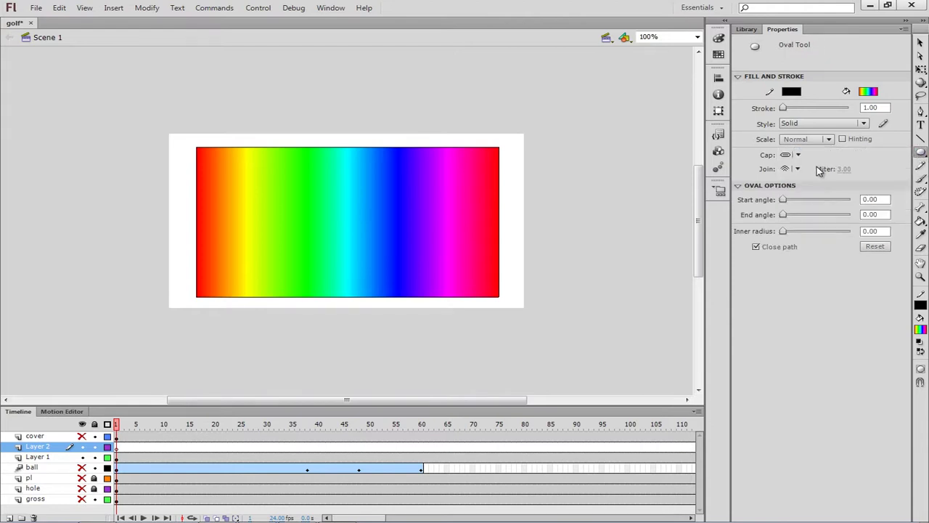
left_click(870, 92)
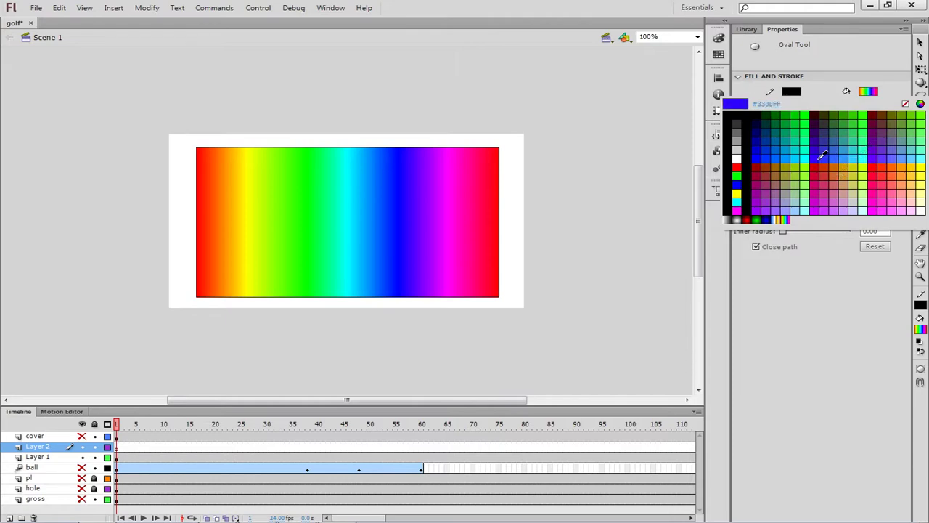
left_click(832, 180)
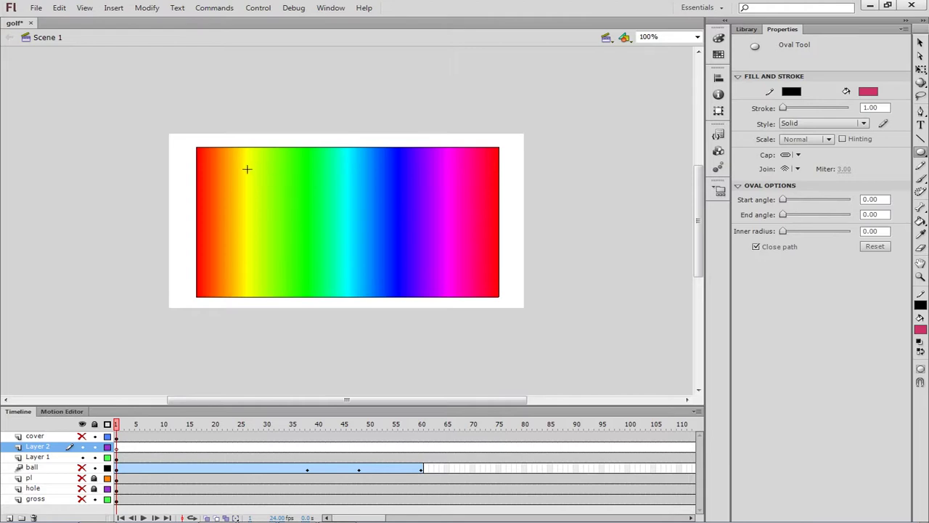
left_click_drag(248, 183, 448, 278)
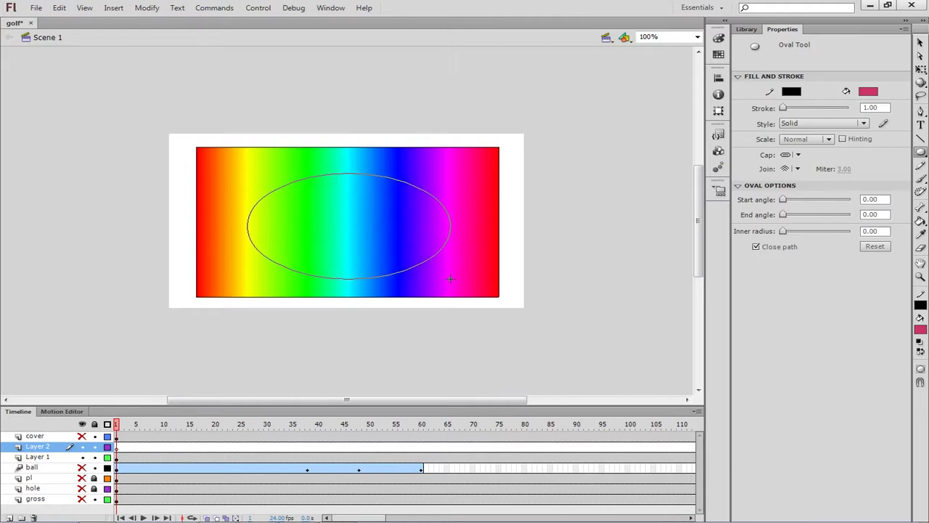
left_click_drag(448, 278, 446, 278)
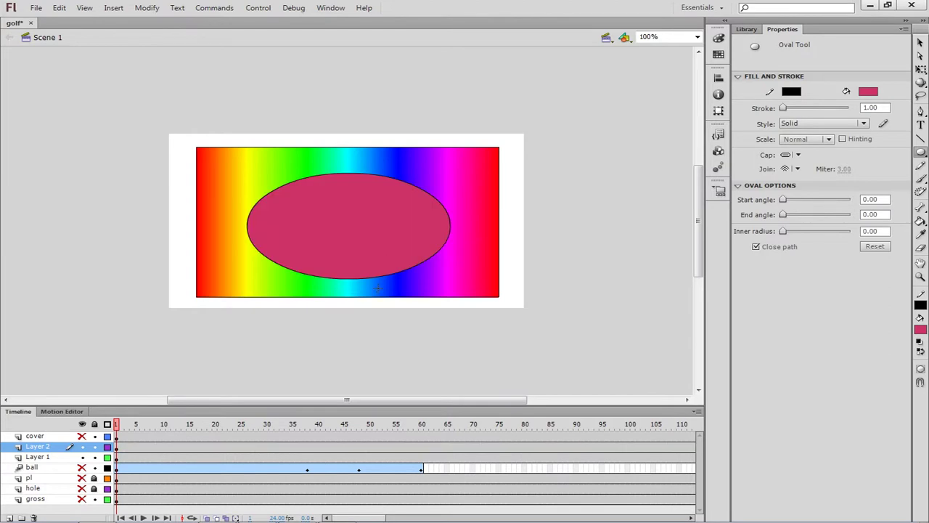
Switch between Layer 1 and Layer 2, ending with the pink oval's Layer 2 selected
left_click(51, 457)
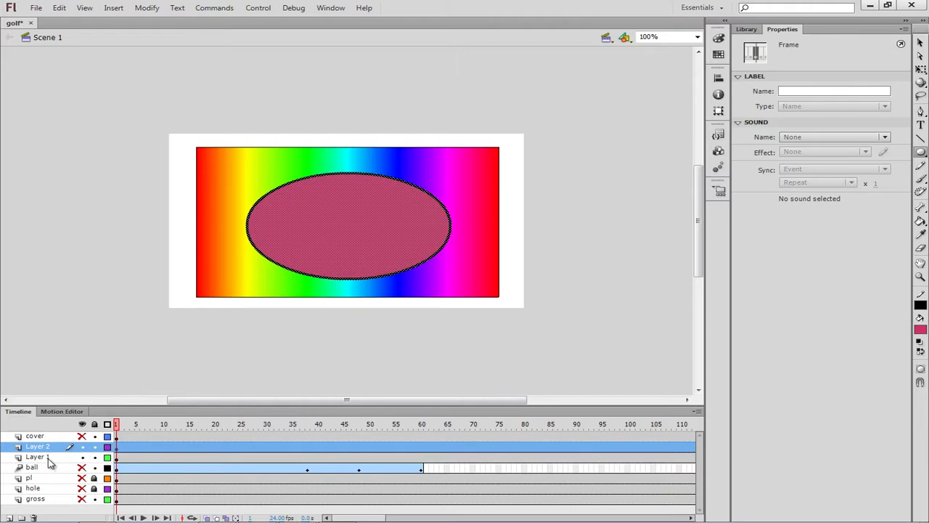
left_click(49, 458)
left_click(48, 447)
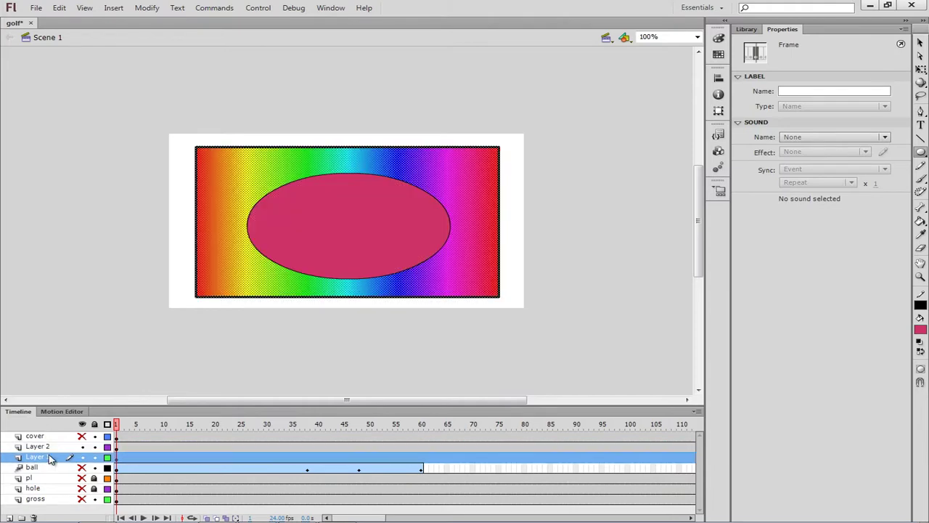
left_click(46, 448)
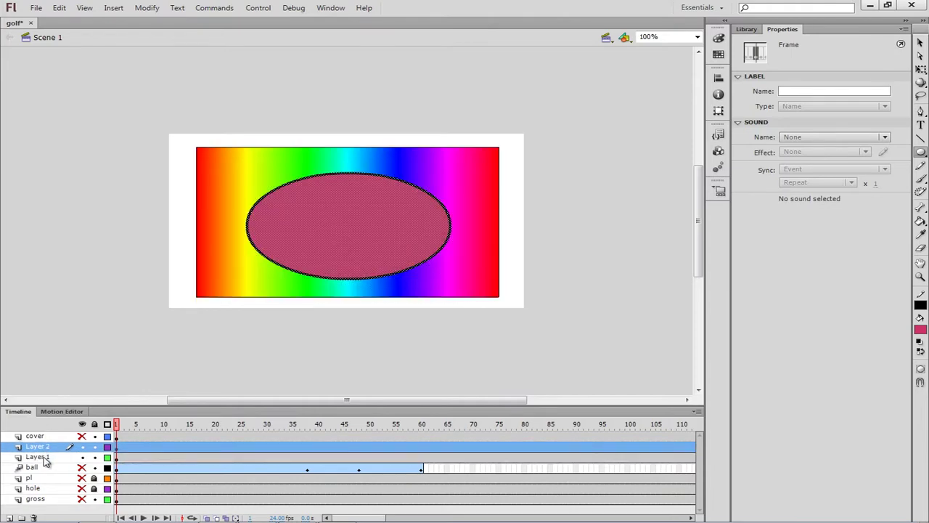
left_click(48, 458)
left_click(47, 448)
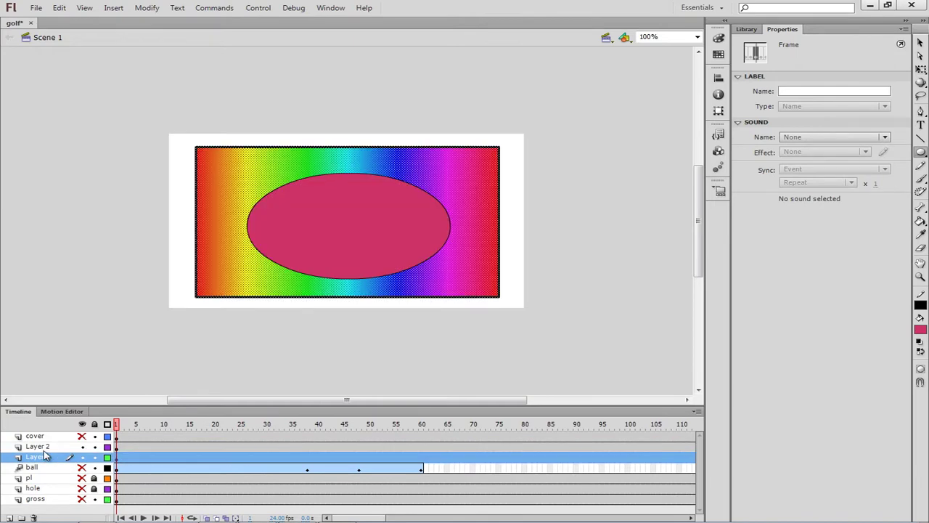
left_click(47, 447)
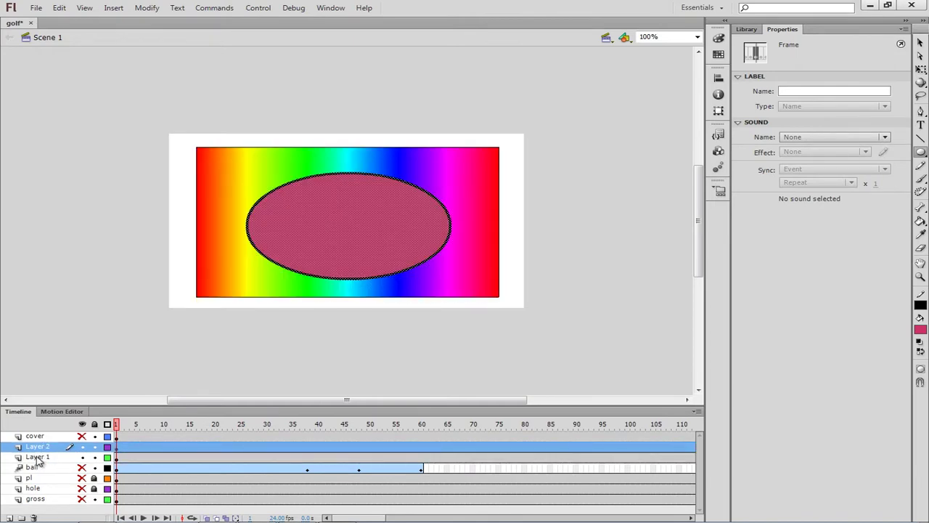
left_click(40, 458)
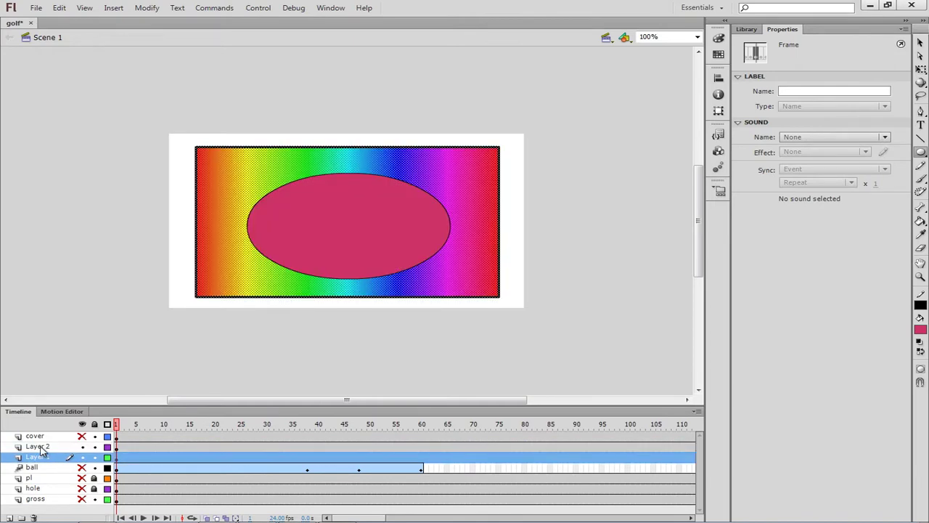
left_click(45, 457)
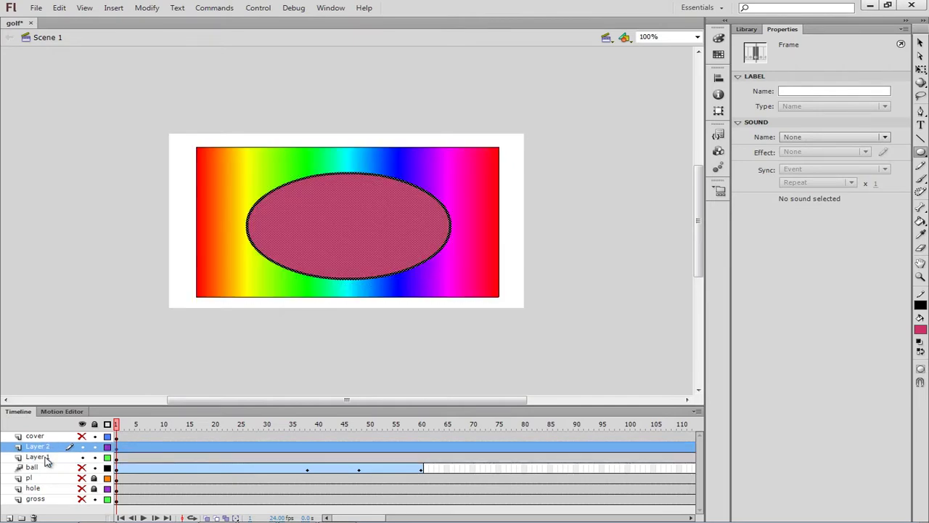
left_click(40, 458)
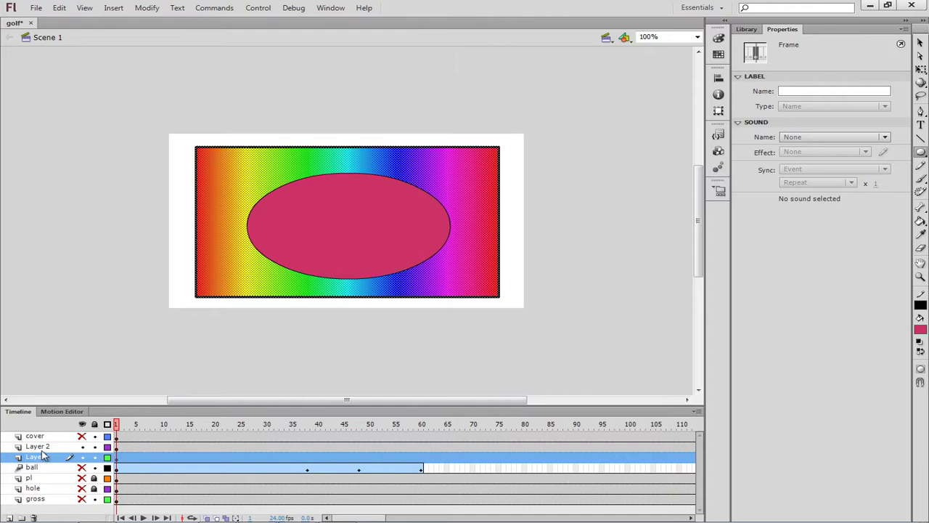
left_click(42, 448)
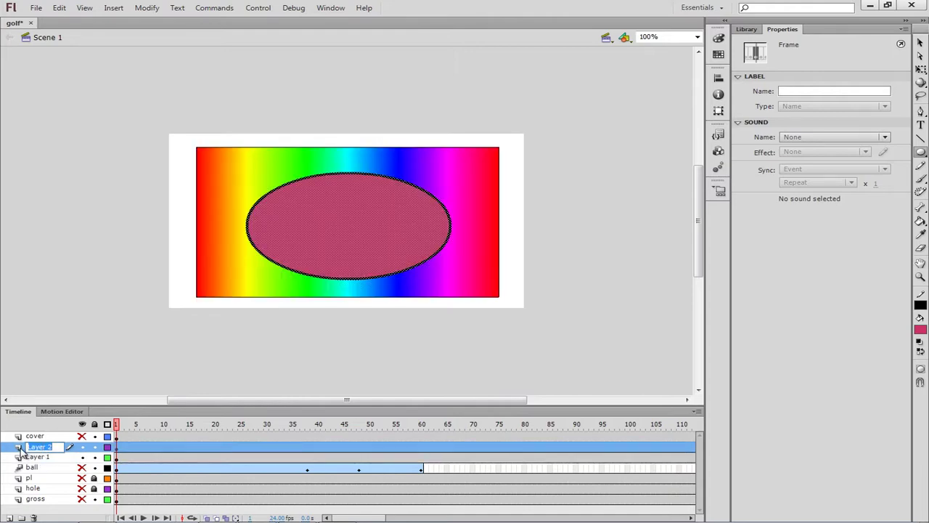
Set Layer 2's type to Mask in its Layer Properties
double_click(19, 447)
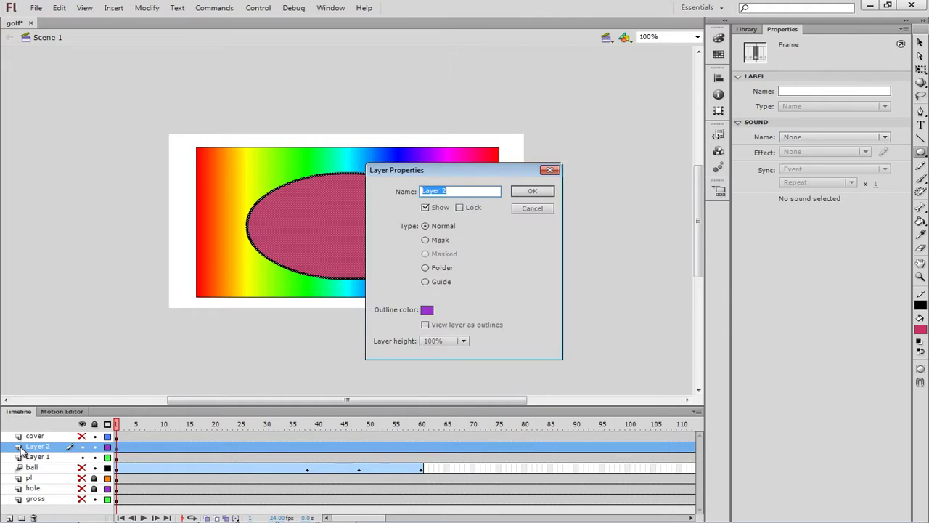
left_click(426, 242)
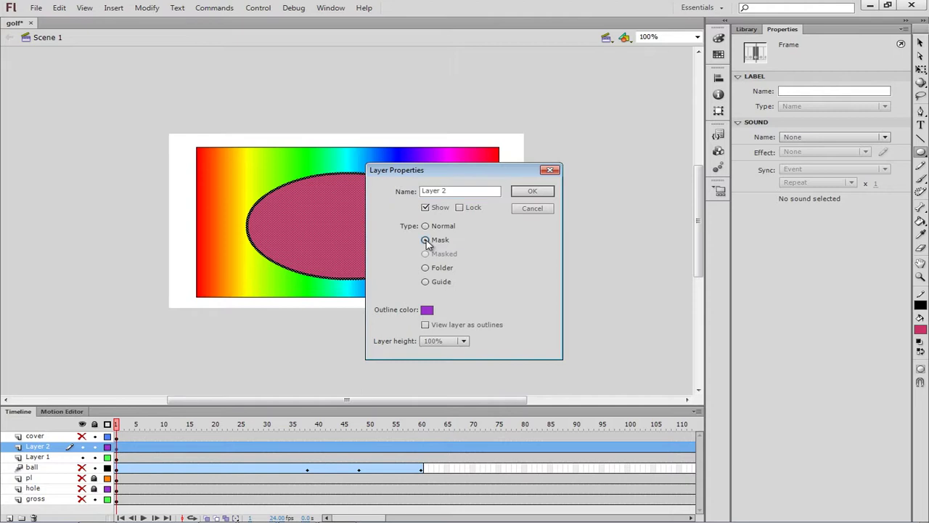
left_click(530, 192)
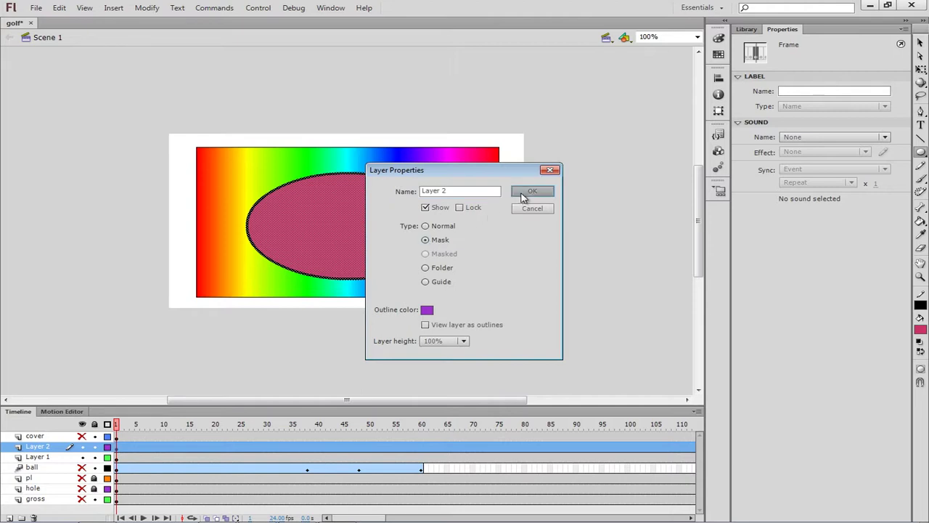
Set Layer 1's type to Masked so it nests under Layer 2
left_click(36, 458)
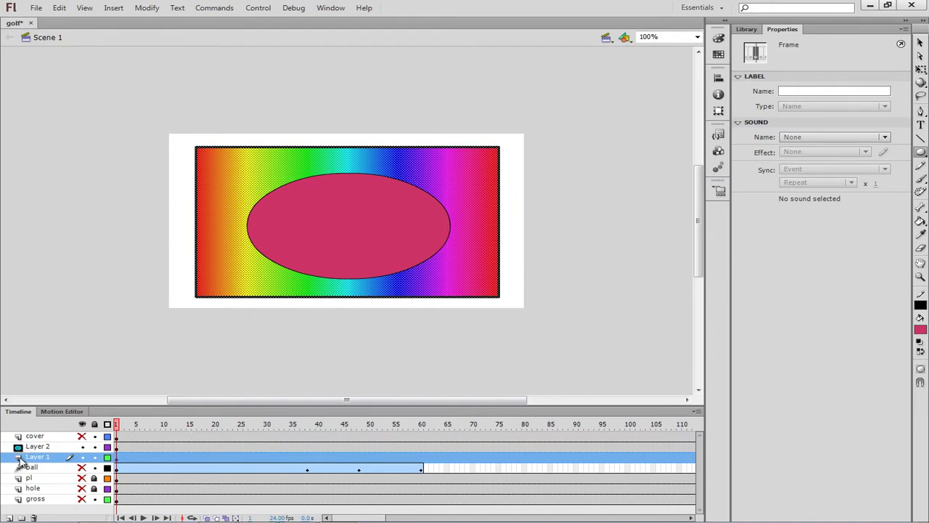
double_click(19, 460)
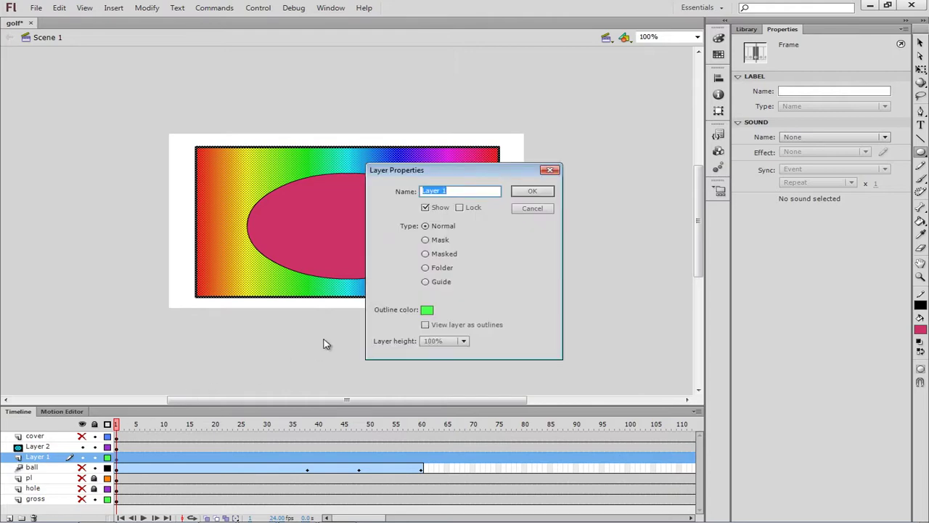
left_click(426, 254)
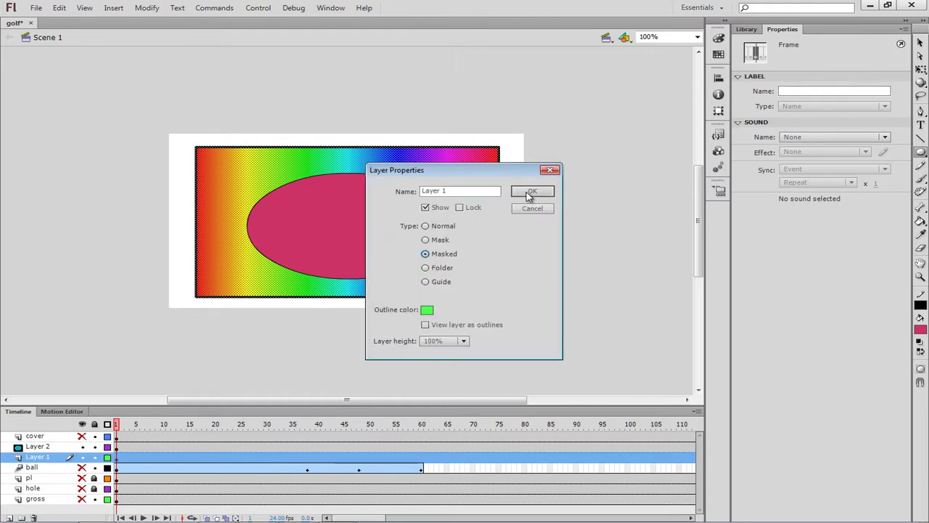
left_click(526, 192)
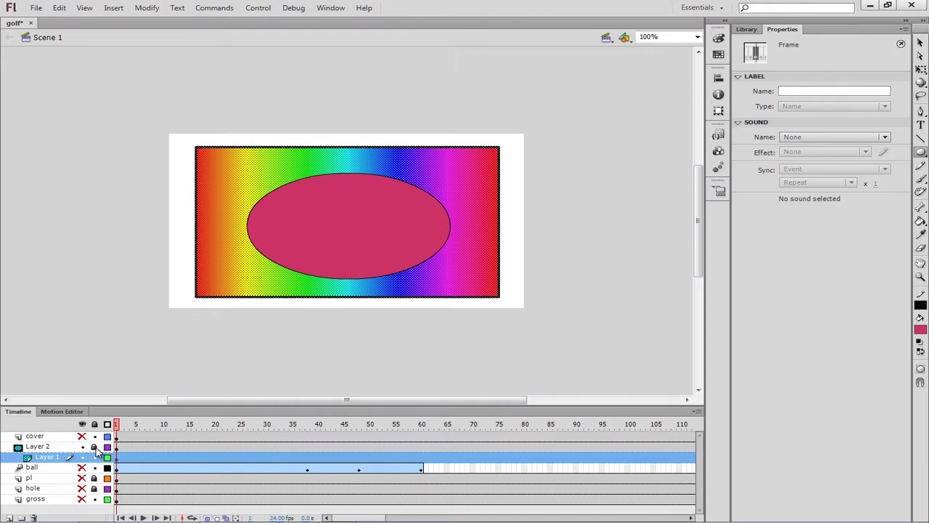
Lock Layer 1 to preview the oval mask, then select and unlock Layer 2
left_click(95, 457)
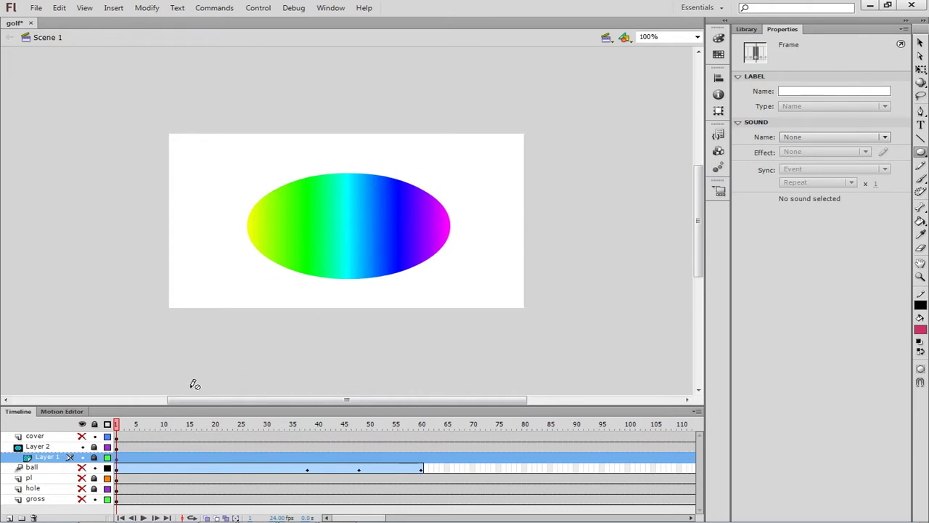
mouse_move(48, 456)
left_mouse_down()
mouse_move(43, 449)
mouse_move(28, 457)
left_mouse_up()
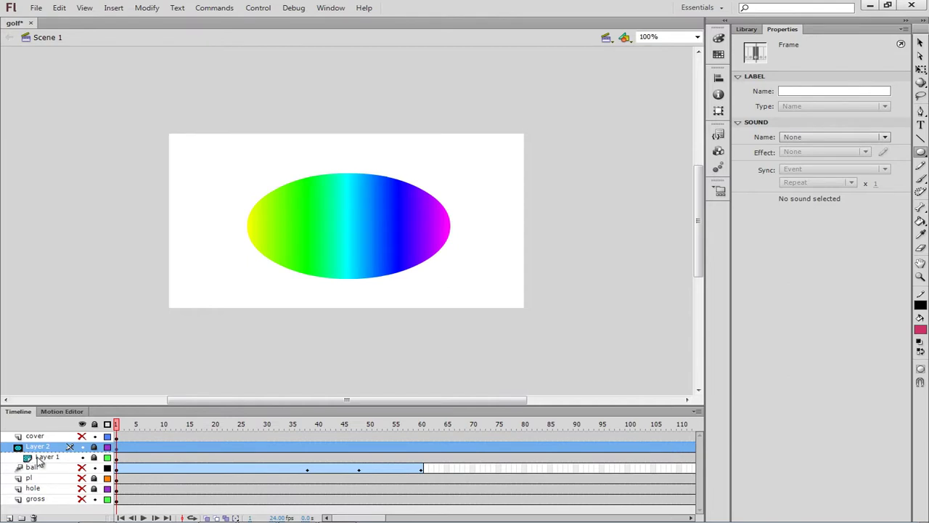
left_click_drag(42, 457, 35, 451)
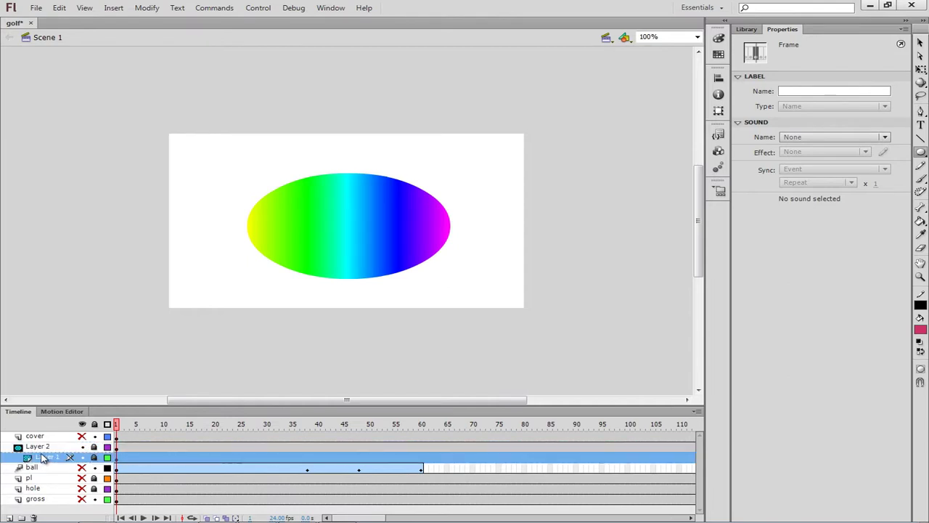
left_click(35, 449)
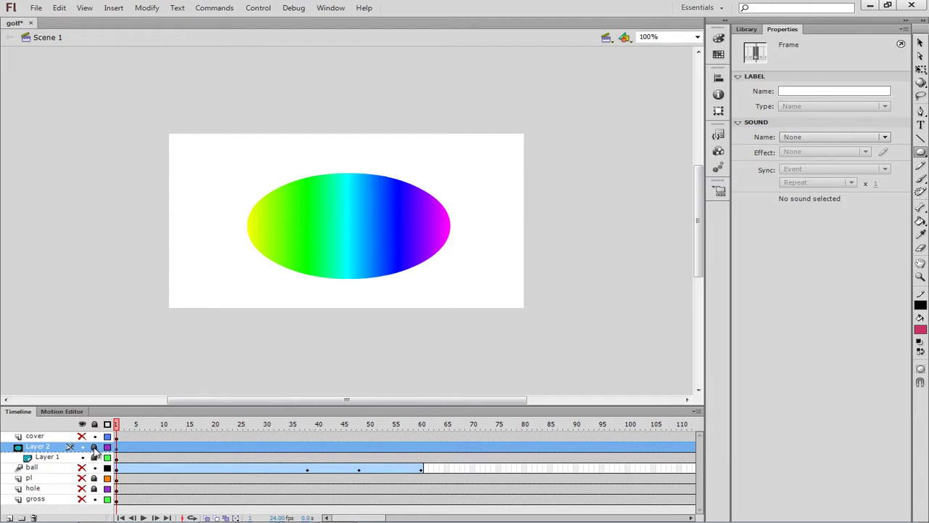
left_click(94, 447)
Unlock Layer 1, then delete the pink oval from Layer 2 with the Selection Tool
left_click(94, 457)
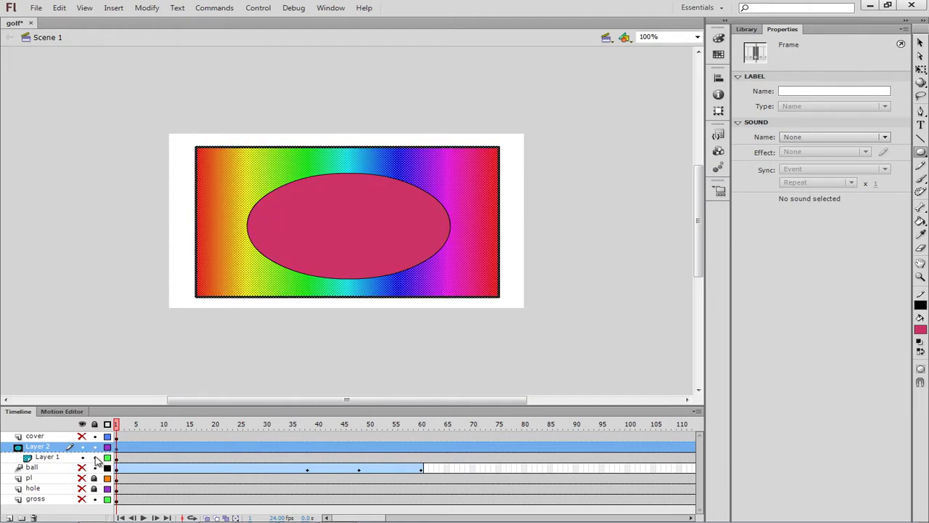
left_click(38, 459)
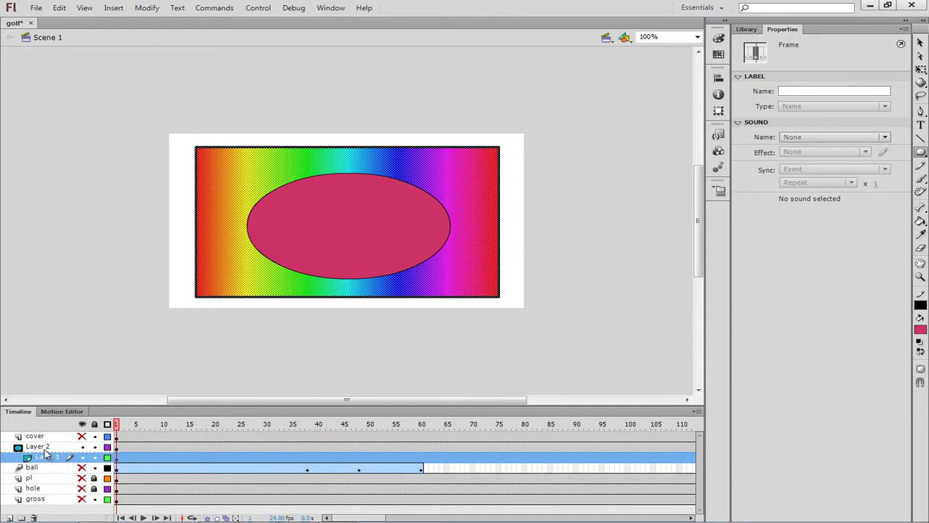
left_click(45, 447)
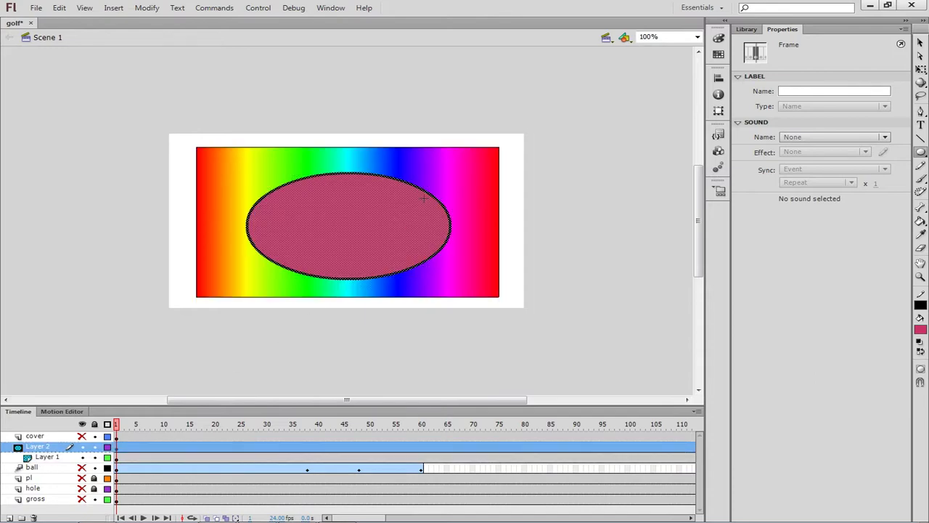
left_click(921, 45)
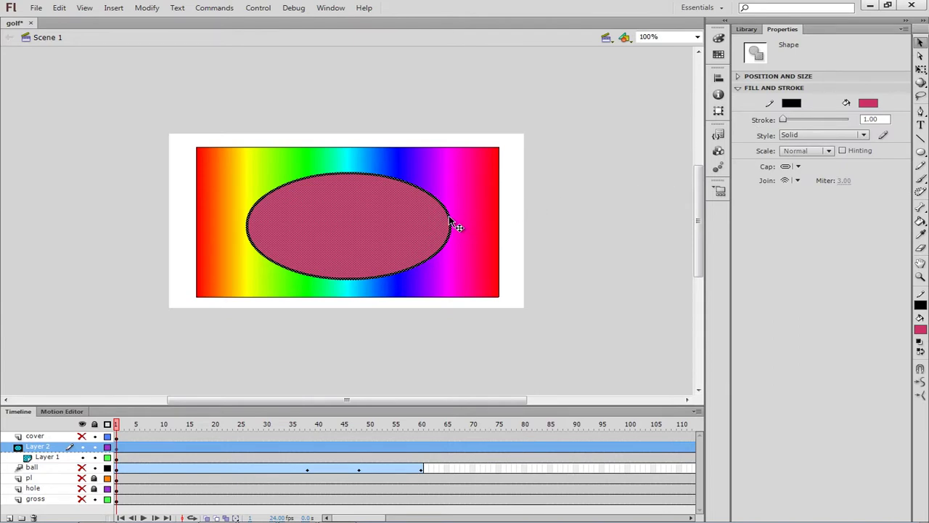
key("Delete")
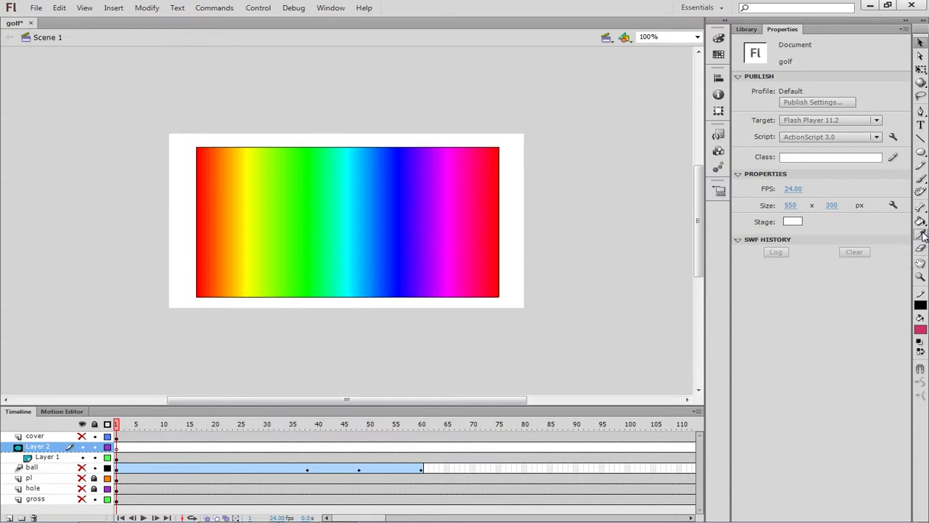
Choose the regular Brush Tool with a round shape at the largest brush size
left_click(923, 180)
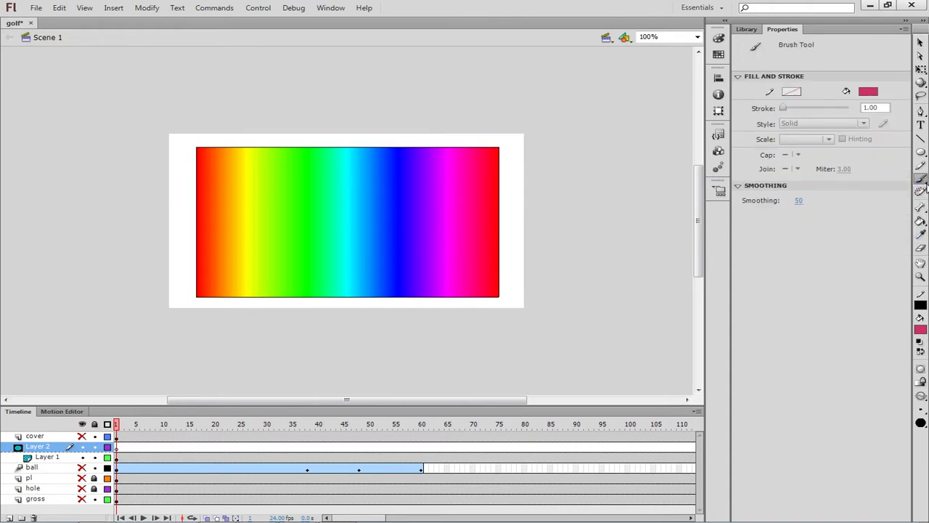
left_click(925, 185)
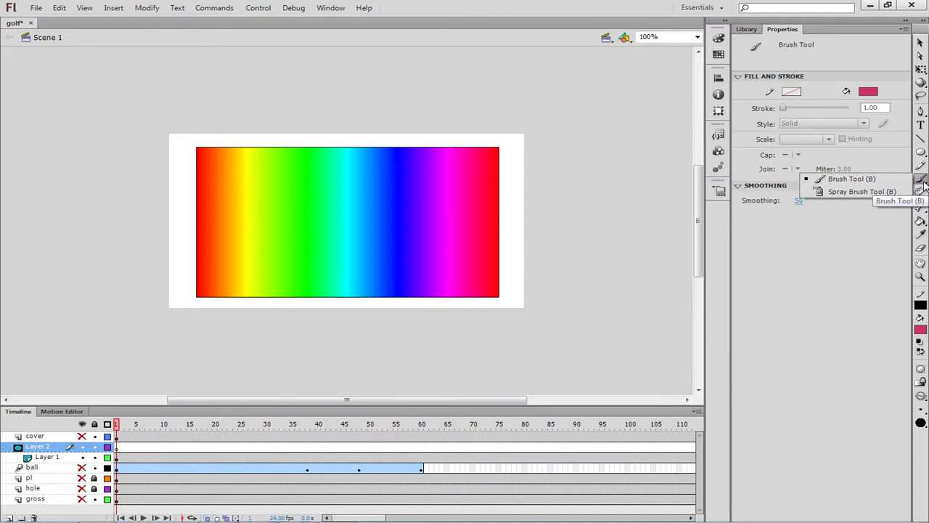
left_click(923, 183)
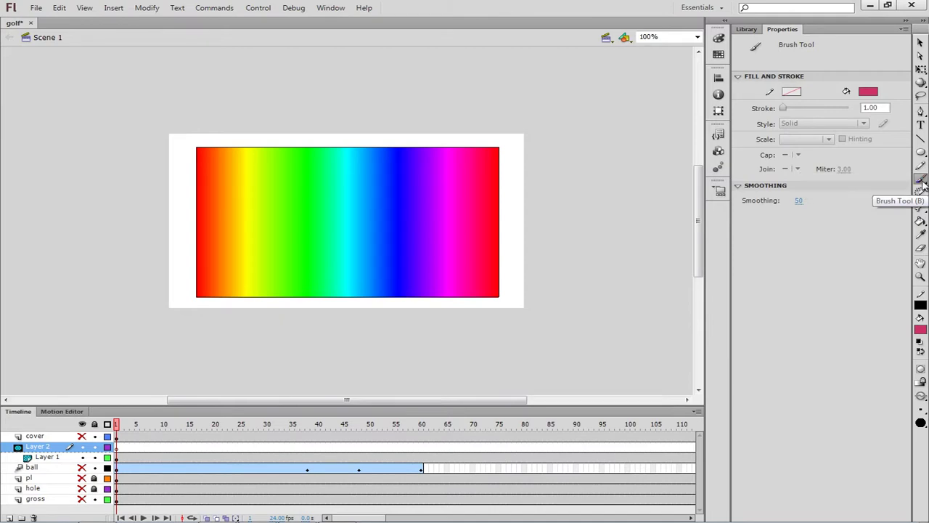
left_click(922, 425)
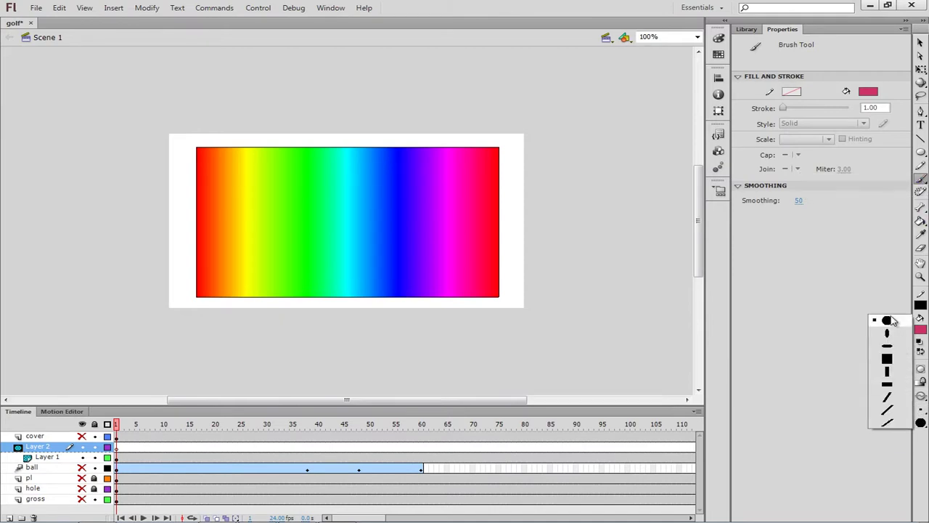
left_click(892, 321)
left_click(922, 410)
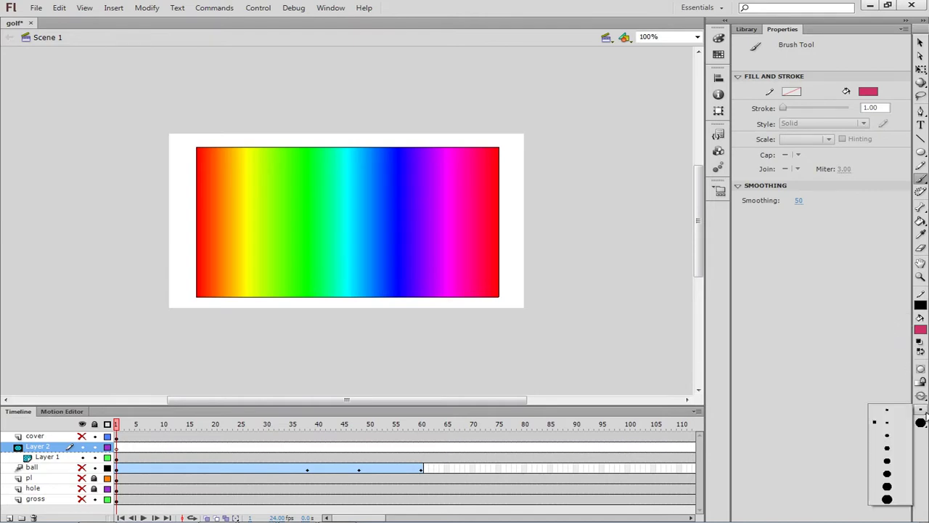
left_click(888, 499)
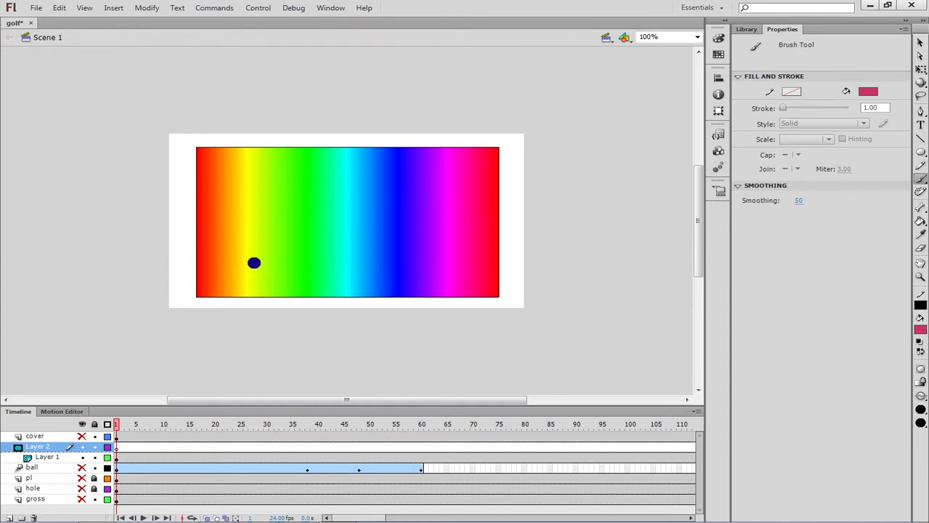
Paint a thick wavy stroke across the rectangle on Layer 2, then lock both layers
mouse_move(232, 266)
left_mouse_down()
mouse_move(253, 211)
mouse_move(444, 239)
mouse_move(474, 205)
left_mouse_up()
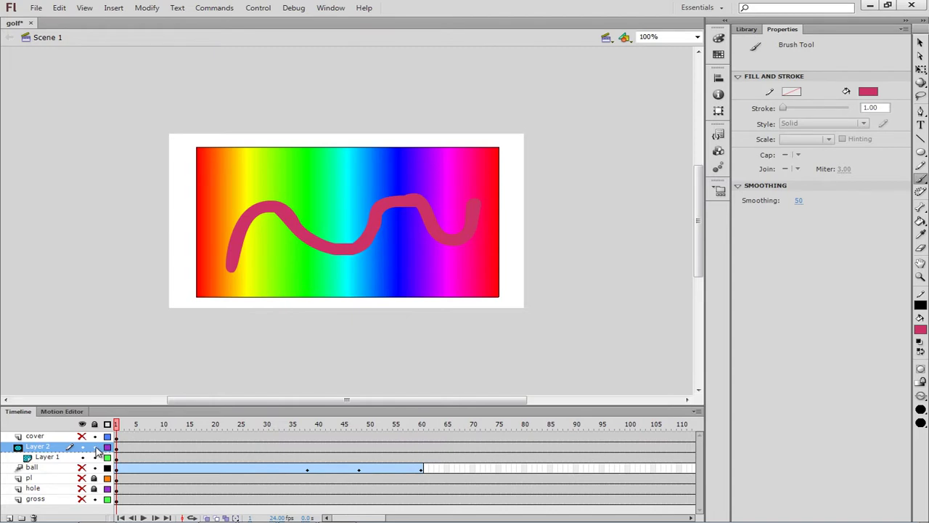
left_click(95, 446)
left_click(93, 457)
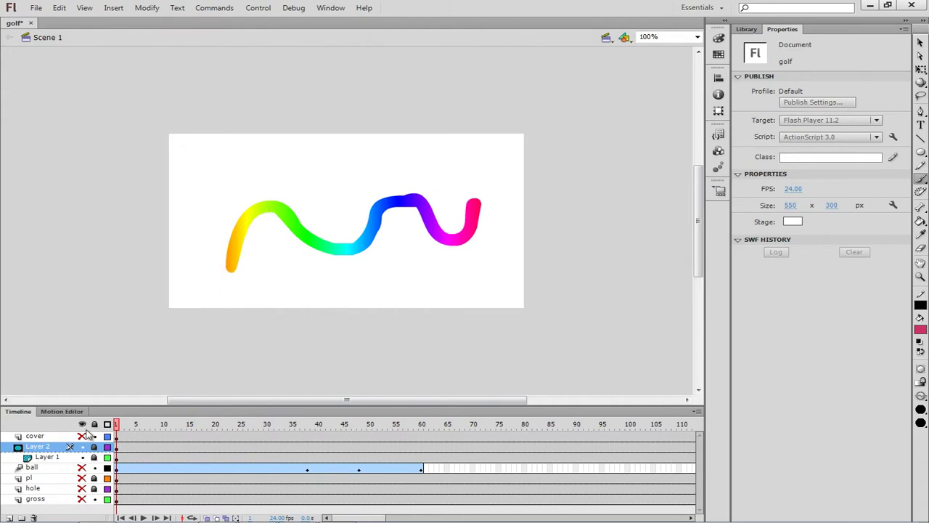
Unlock Layer 1 and change Layer 2's type to Normal in Layer Properties
left_click(40, 457)
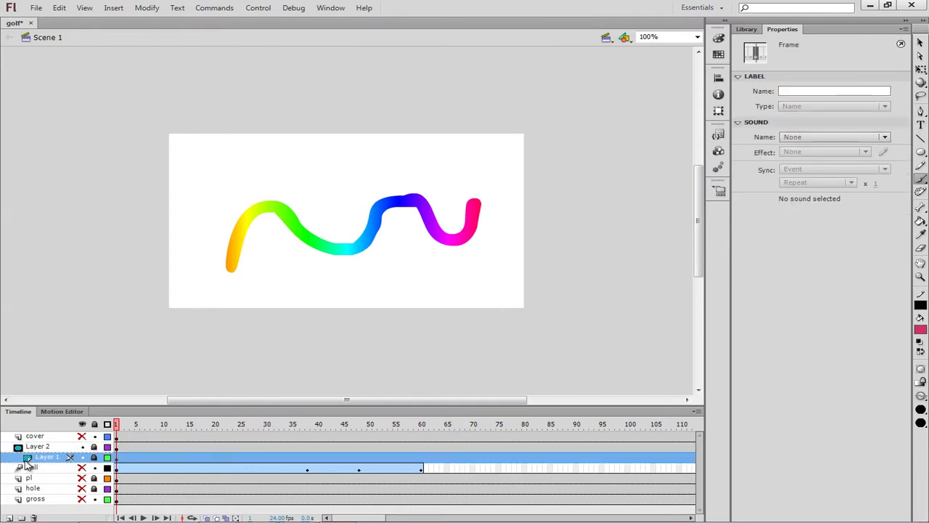
left_click(94, 448)
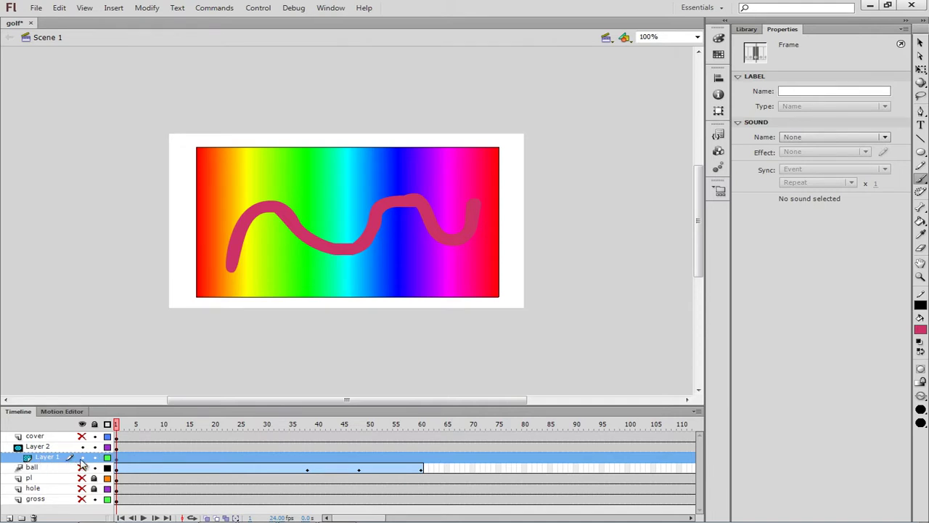
left_click(40, 447)
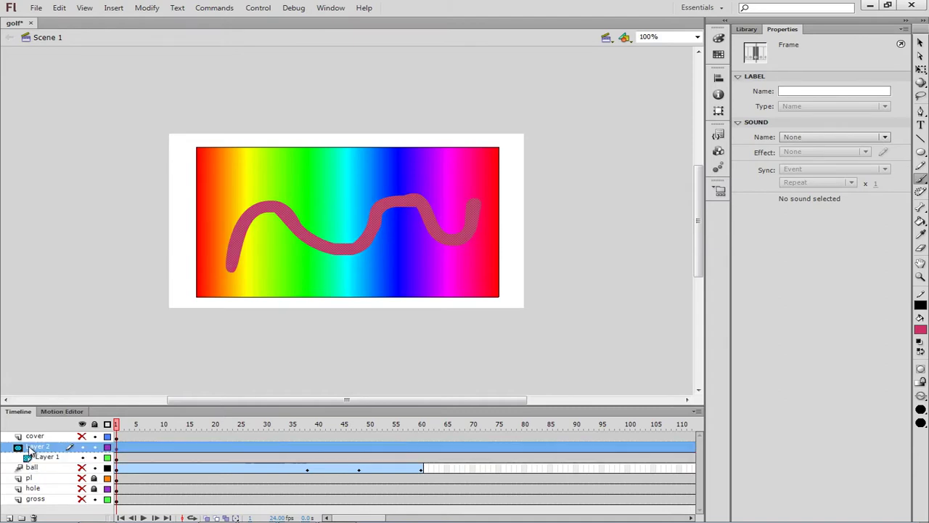
double_click(40, 446)
double_click(19, 448)
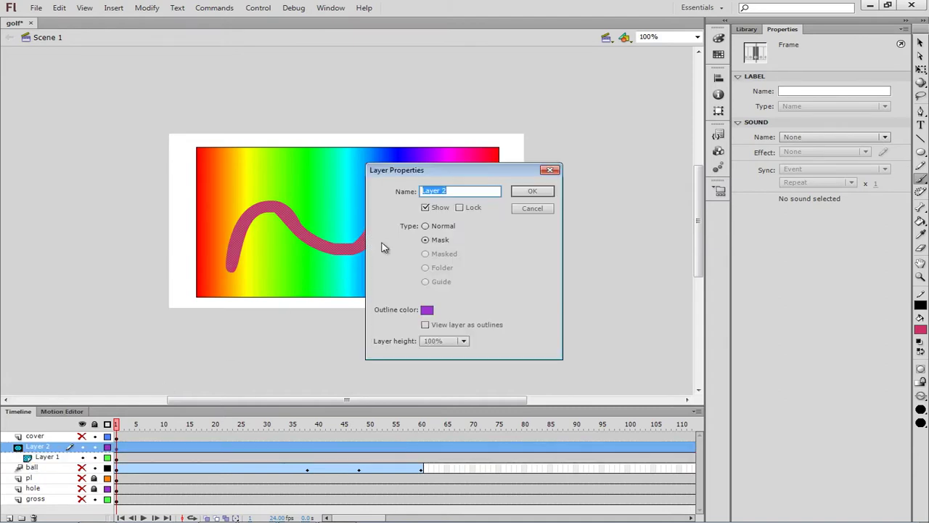
left_click(426, 226)
left_click(532, 191)
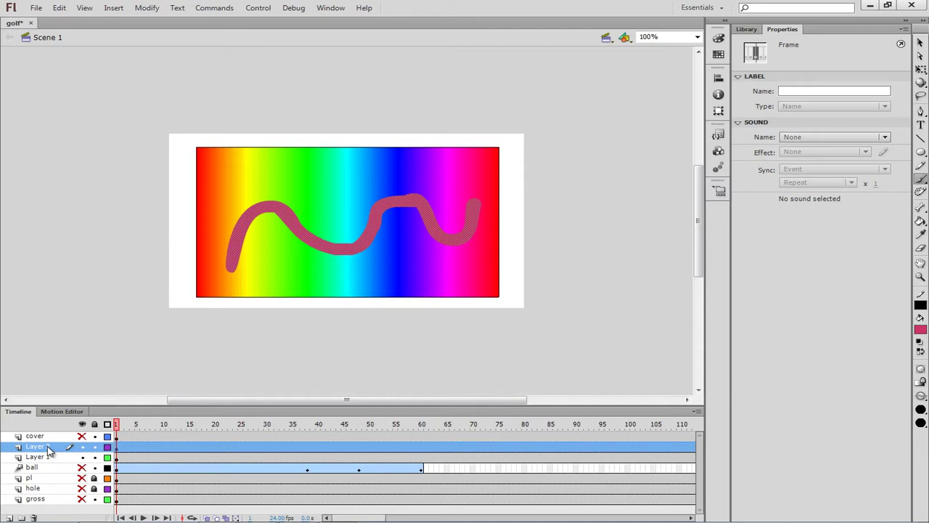
Make Layer 2 a mask through its right-click menu, then select Layer 1
right_click(49, 451)
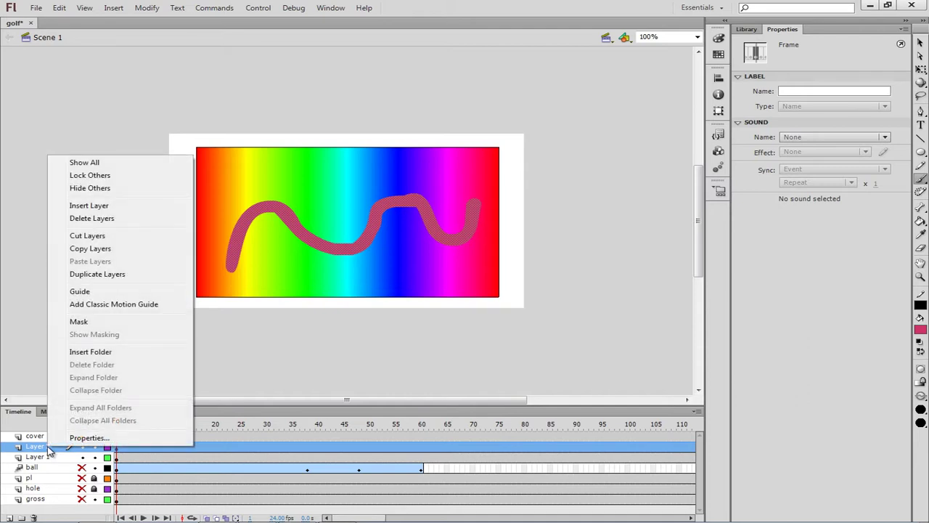
left_click(84, 323)
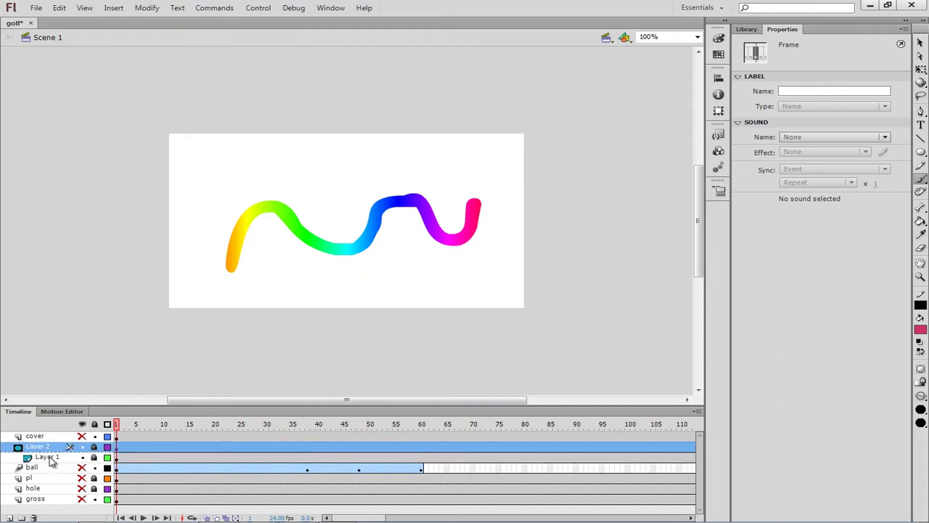
left_click(49, 459)
Unlock Layer 1, then alternate selecting Layer 1 and Layer 2 to compare the rainbow rectangle and pink stroke
left_click(94, 456)
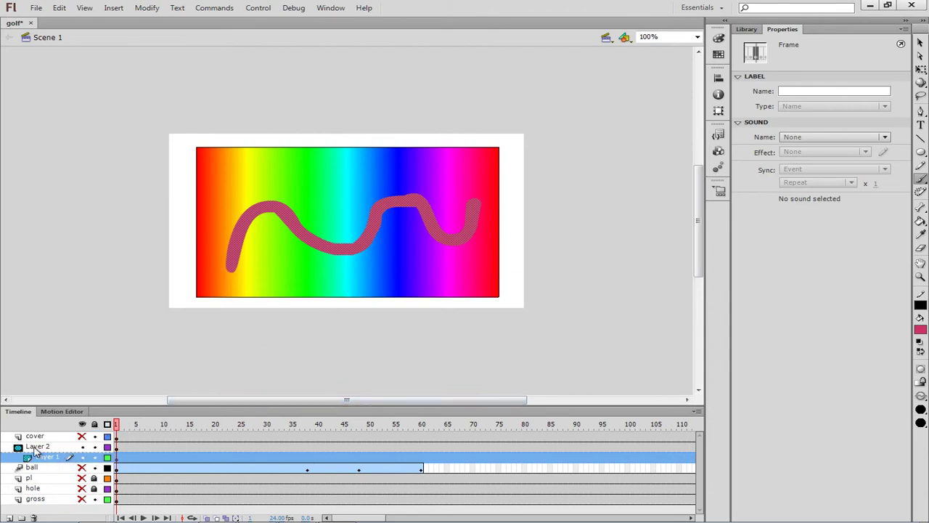
left_click(35, 448)
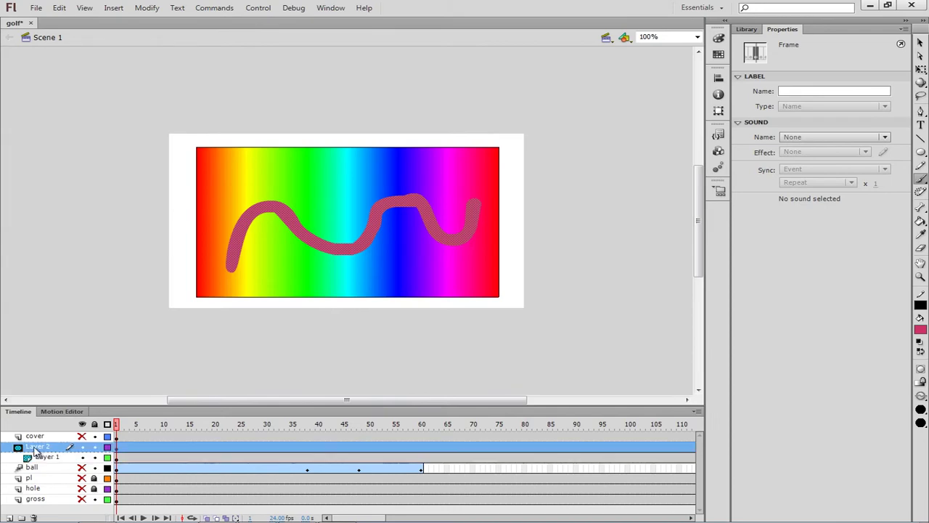
left_click(44, 457)
left_click(43, 457)
left_click(45, 457)
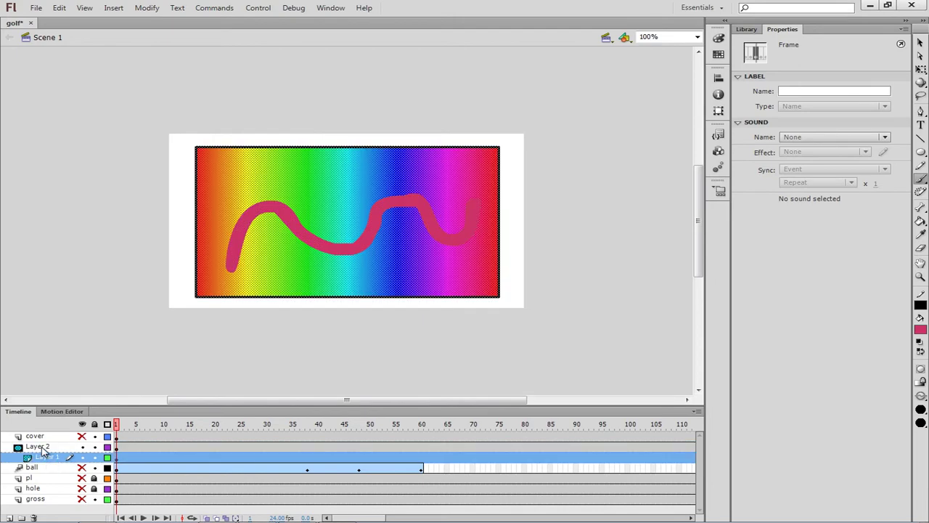
left_click(43, 456)
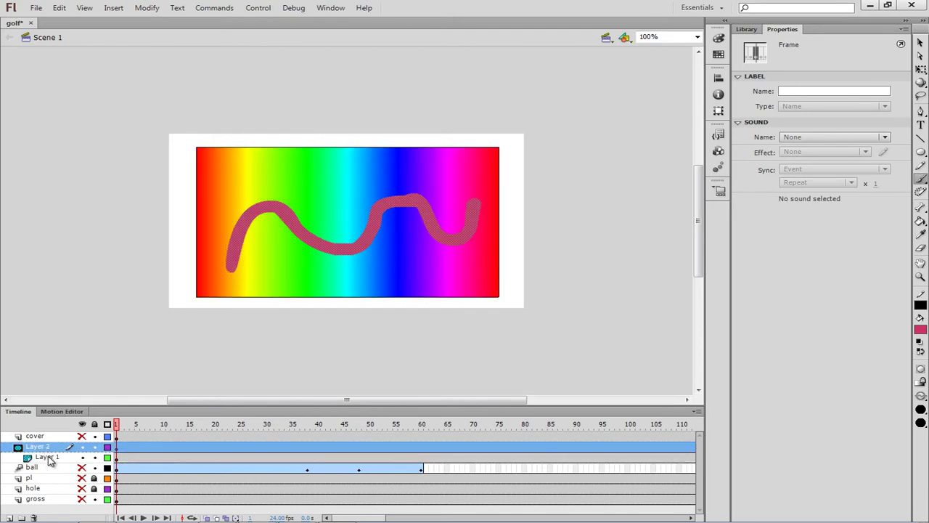
left_click(45, 457)
left_click(45, 457)
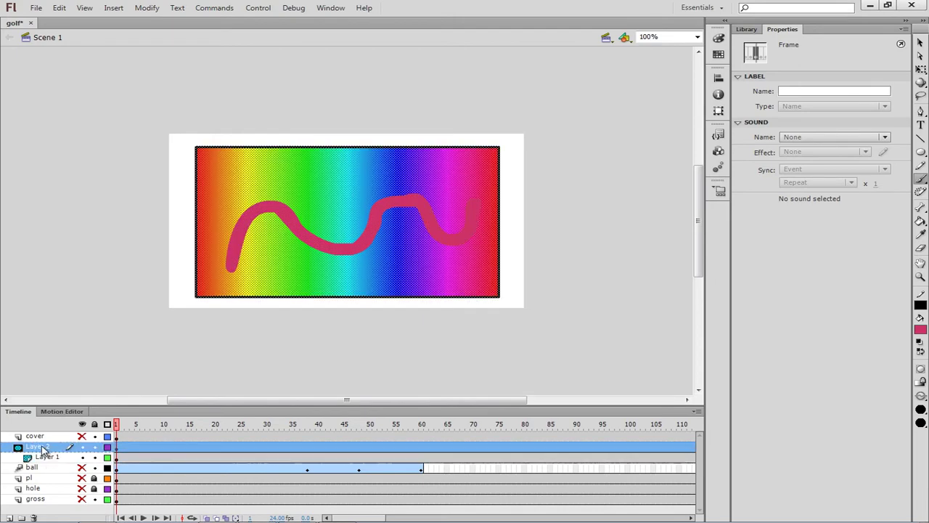
left_click(42, 447)
left_click(43, 447)
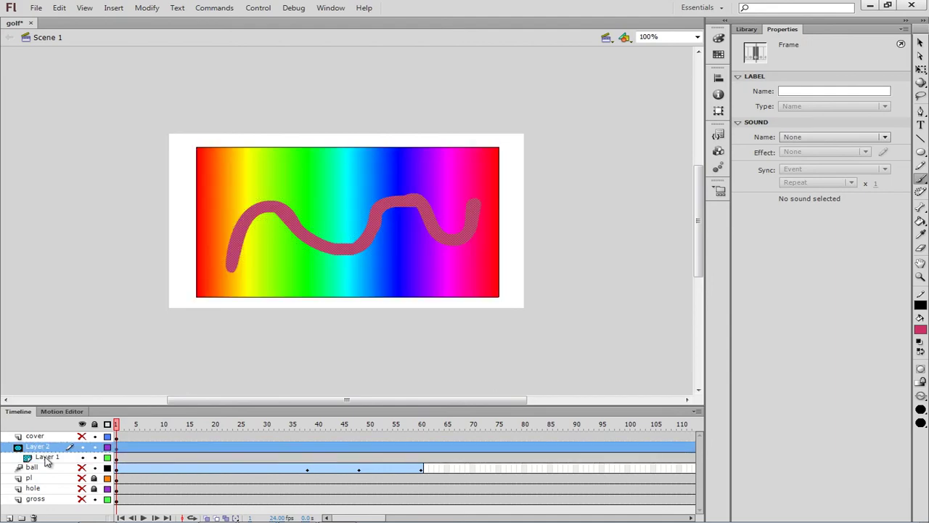
left_click(44, 457)
left_click(41, 448)
Delete Layer 2 and Layer 1, then unhide all layers to restore the five golf layers
left_click(35, 517)
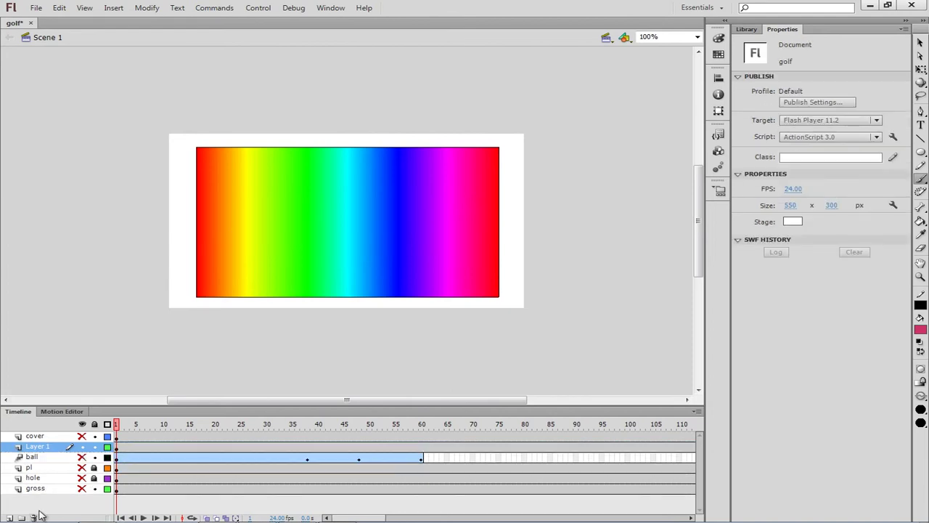
left_click(35, 517)
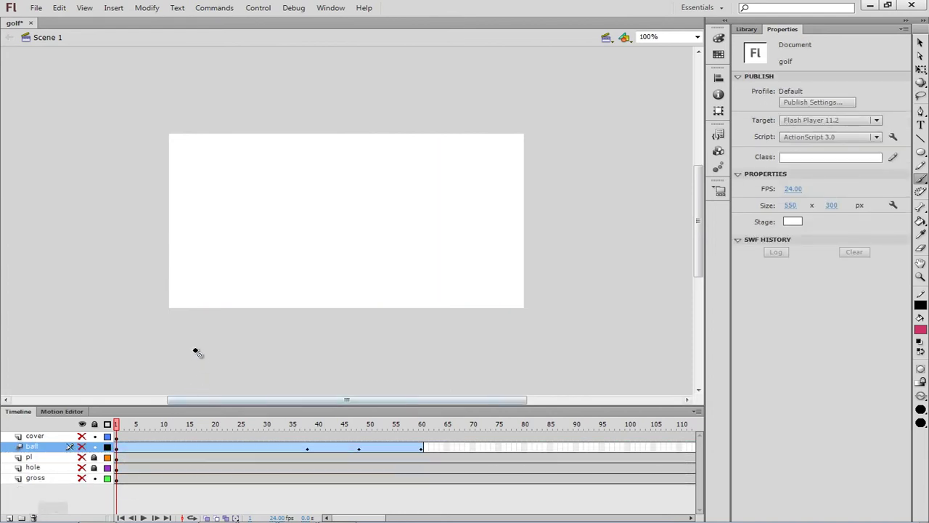
left_click(82, 424)
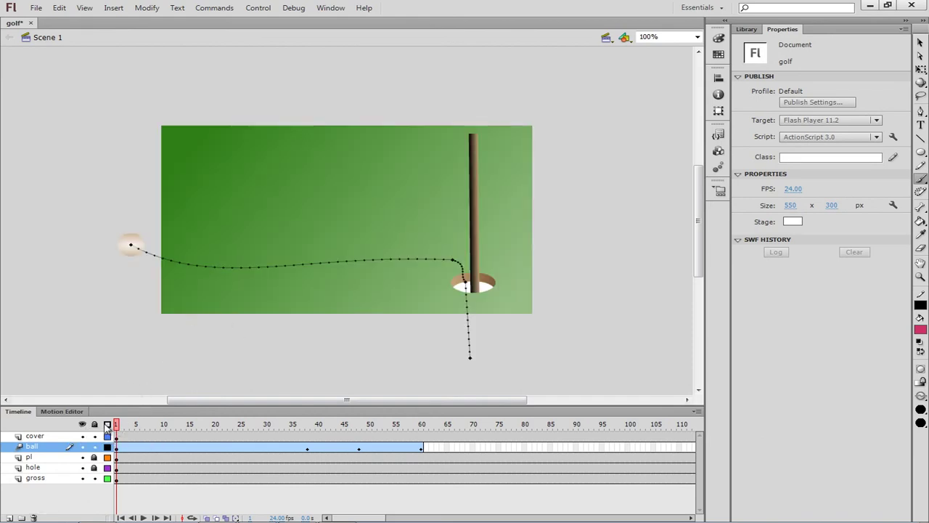